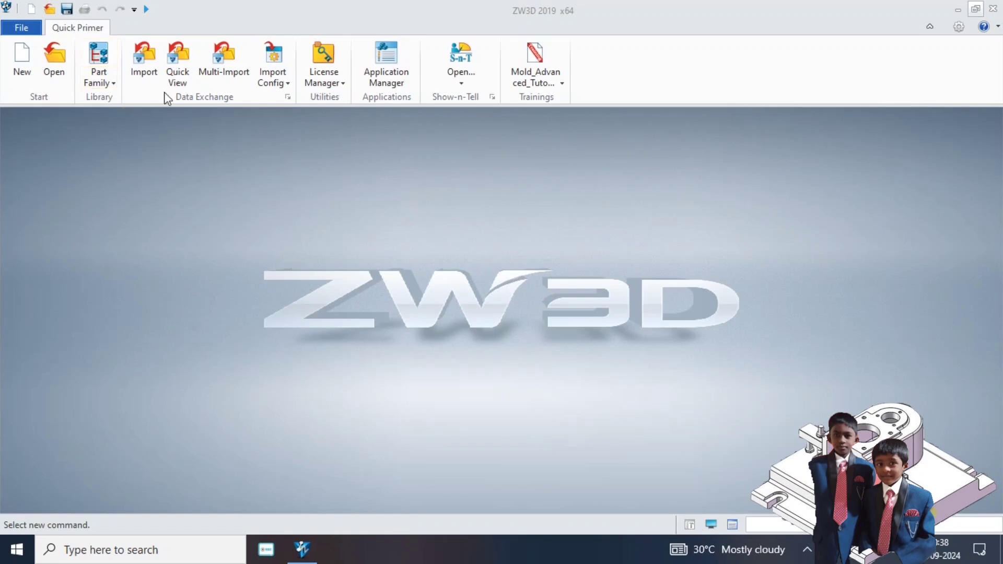
- Open the differential cover1 file and calculate the part's mold region analysis along direction 0,0,1, keeping existing regions
{"action": "left_click", "coordinate": [58, 68]}
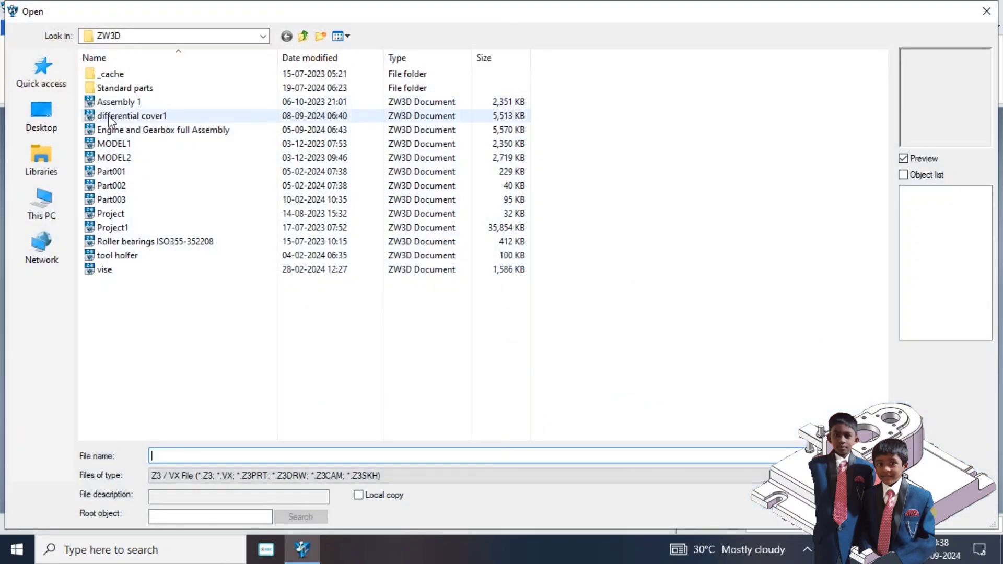
{"action": "double_click", "coordinate": [110, 117]}
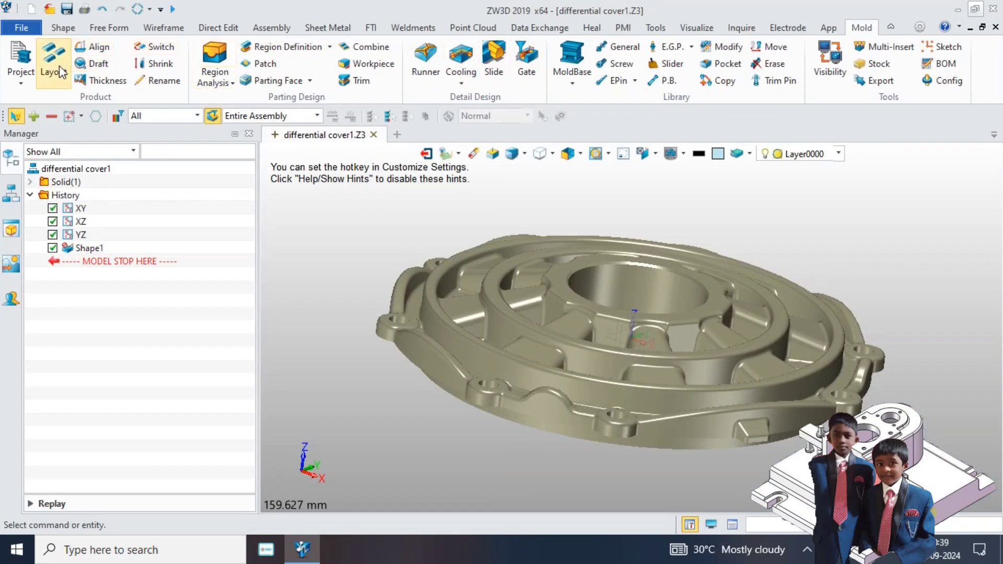
{"action": "left_click", "coordinate": [215, 55]}
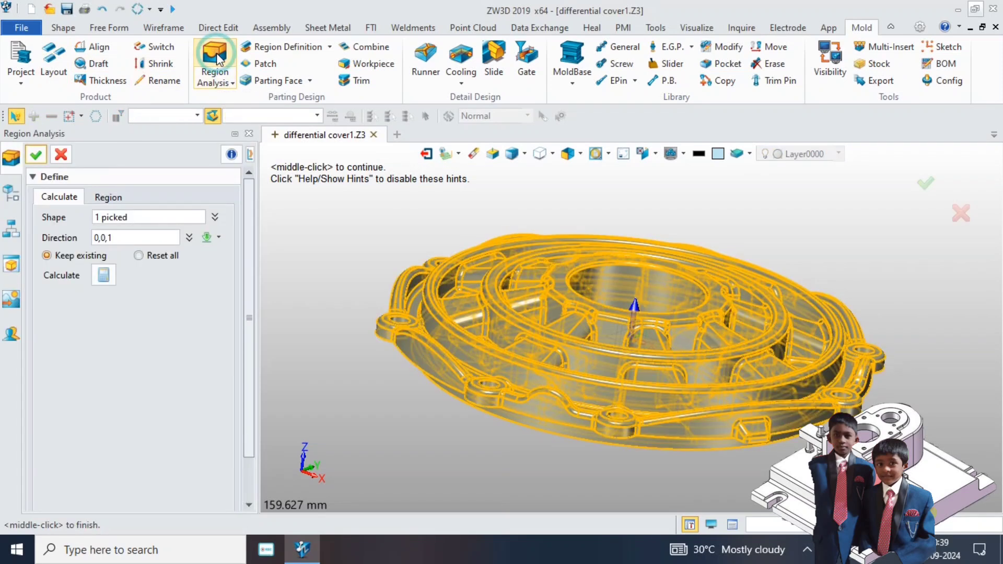
{"action": "left_click", "coordinate": [104, 274]}
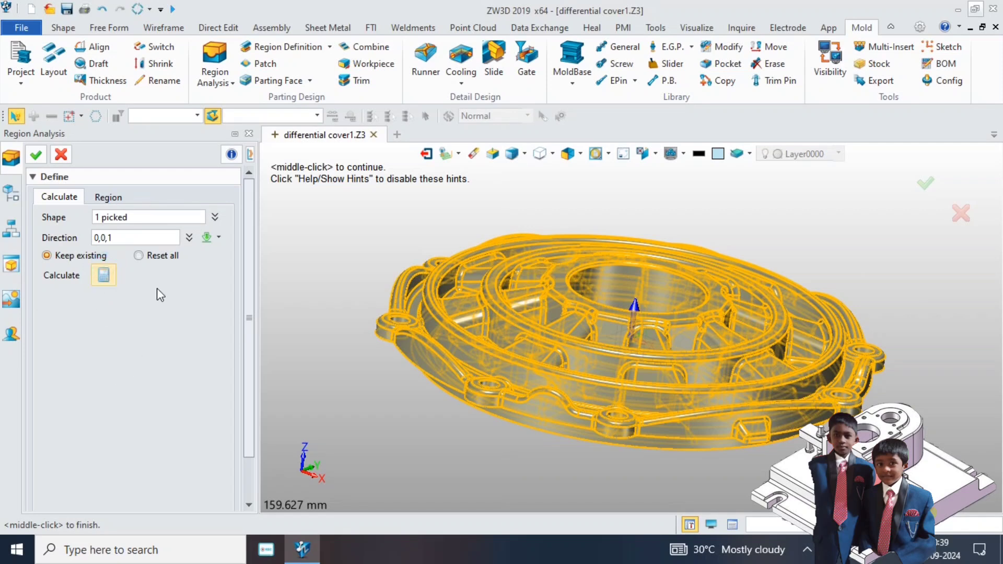
{"action": "left_click", "coordinate": [104, 276]}
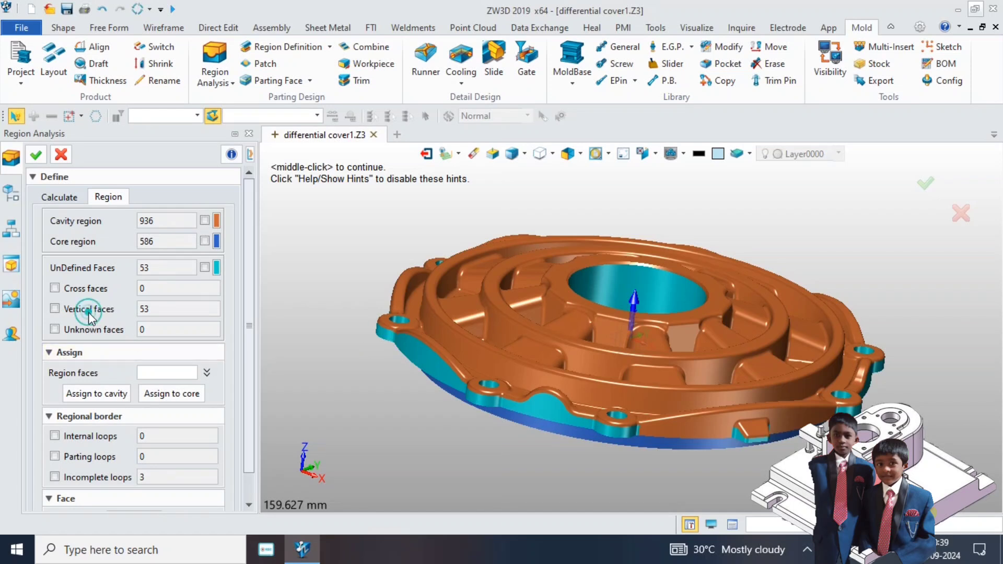
- Assign all vertical faces to the cavity region, and run Region Definition with regions and parting lines created
{"action": "left_click", "coordinate": [55, 309]}
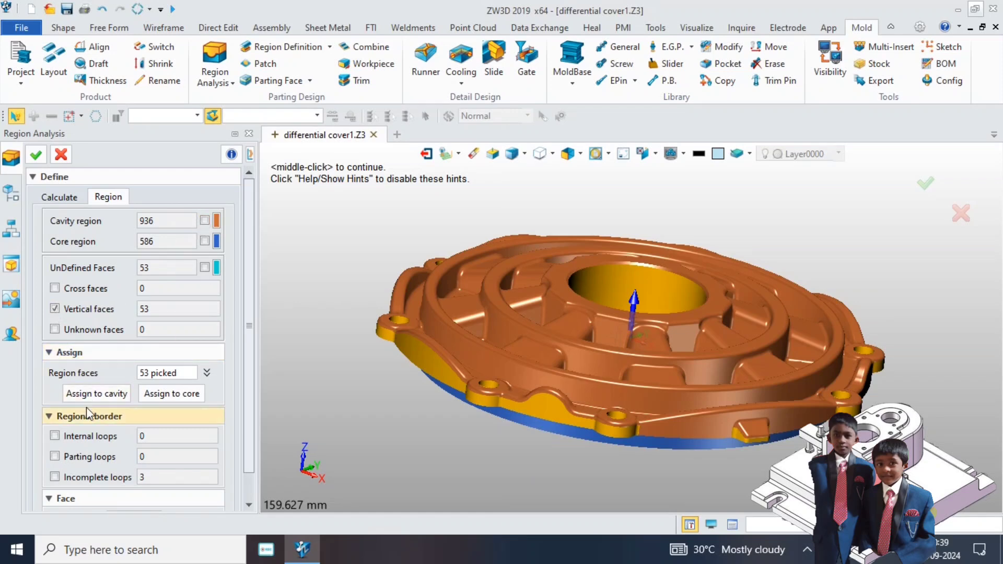
{"action": "left_click", "coordinate": [92, 393]}
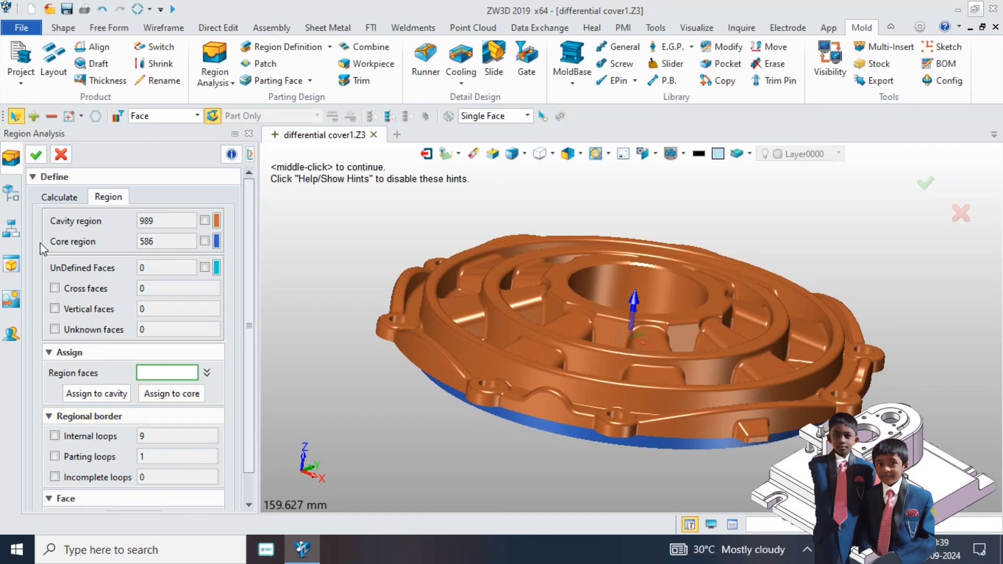
{"action": "left_click", "coordinate": [37, 155]}
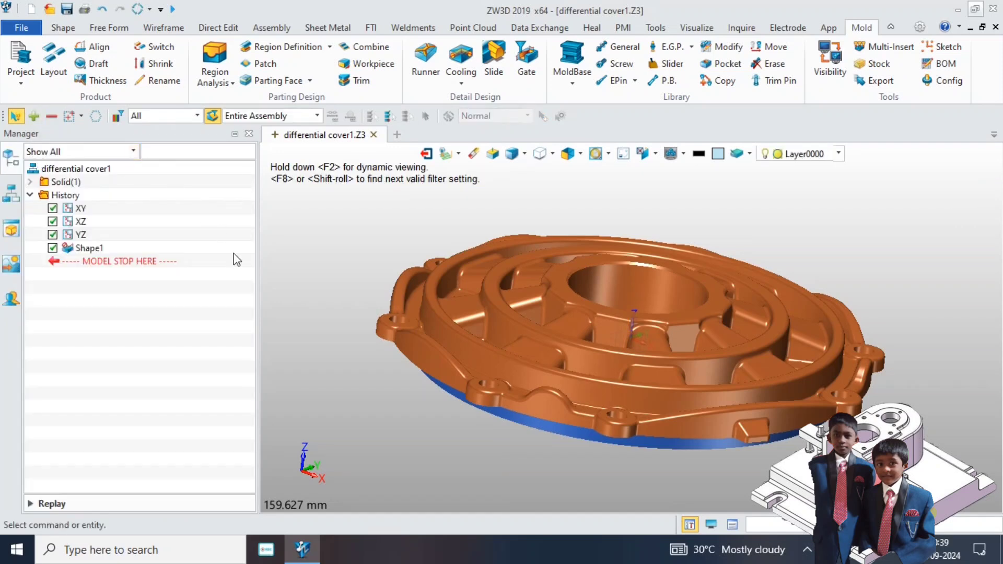
{"action": "left_click", "coordinate": [287, 48]}
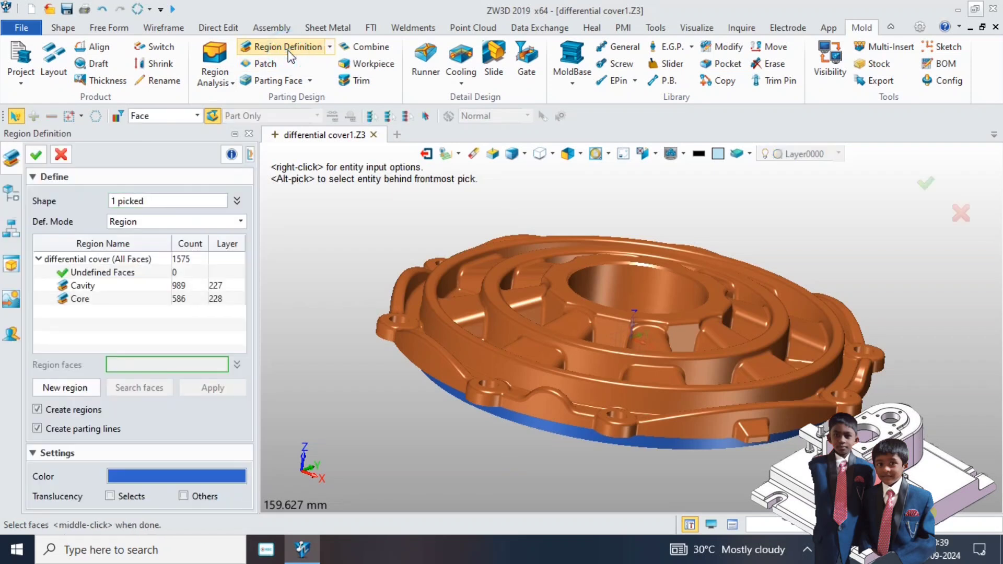
{"action": "left_click", "coordinate": [35, 155]}
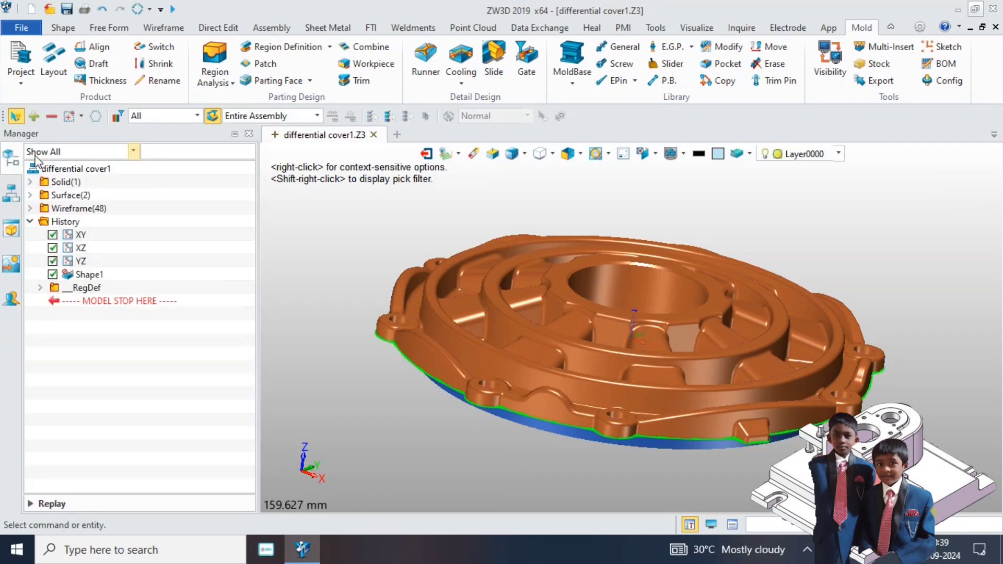
- Patch all inner hole loops of the part using the Parting Shape type with 0.01 tolerance
{"action": "left_click", "coordinate": [263, 63]}
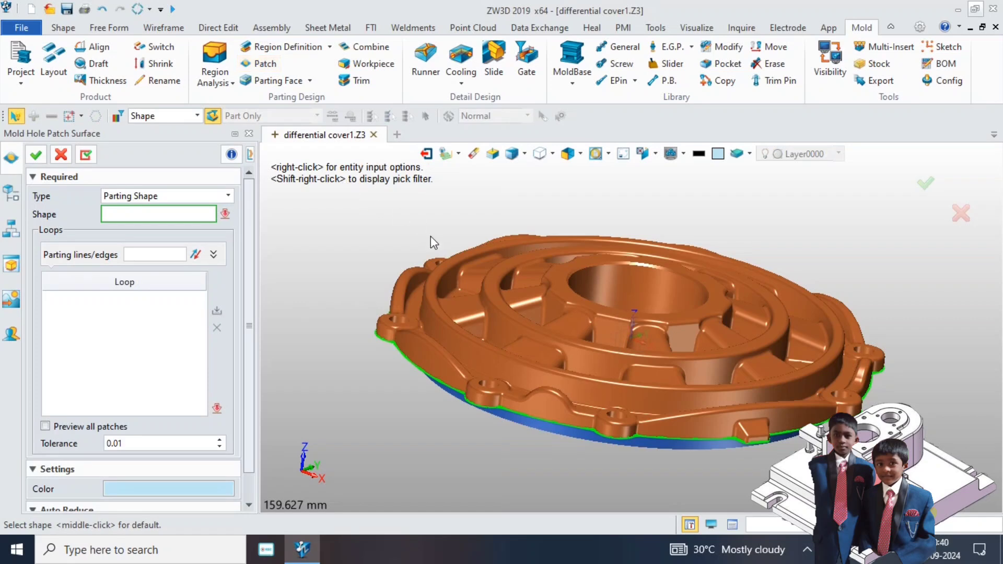
{"action": "left_click", "coordinate": [455, 285]}
{"action": "middle_click", "coordinate": [453, 282]}
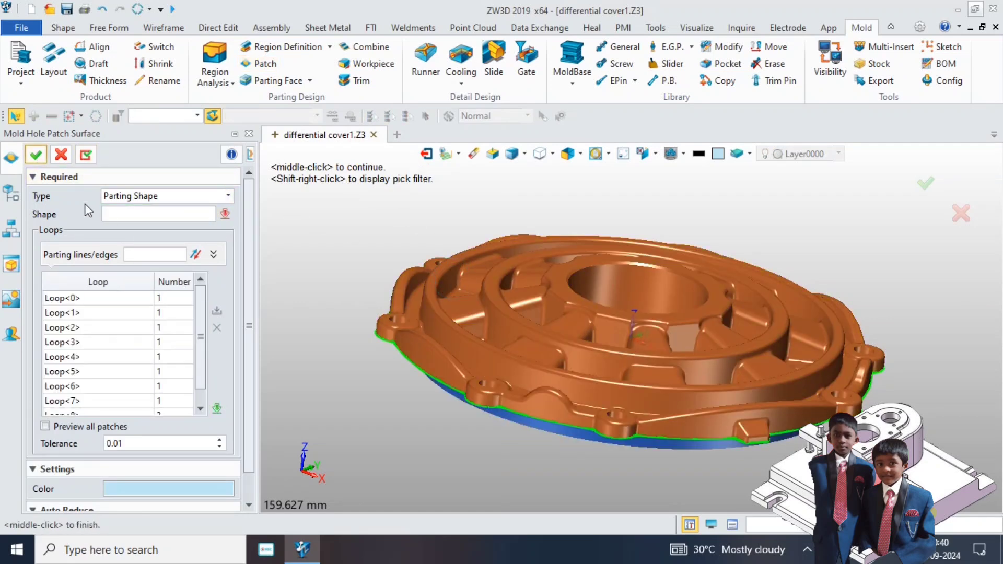
{"action": "left_click", "coordinate": [41, 155]}
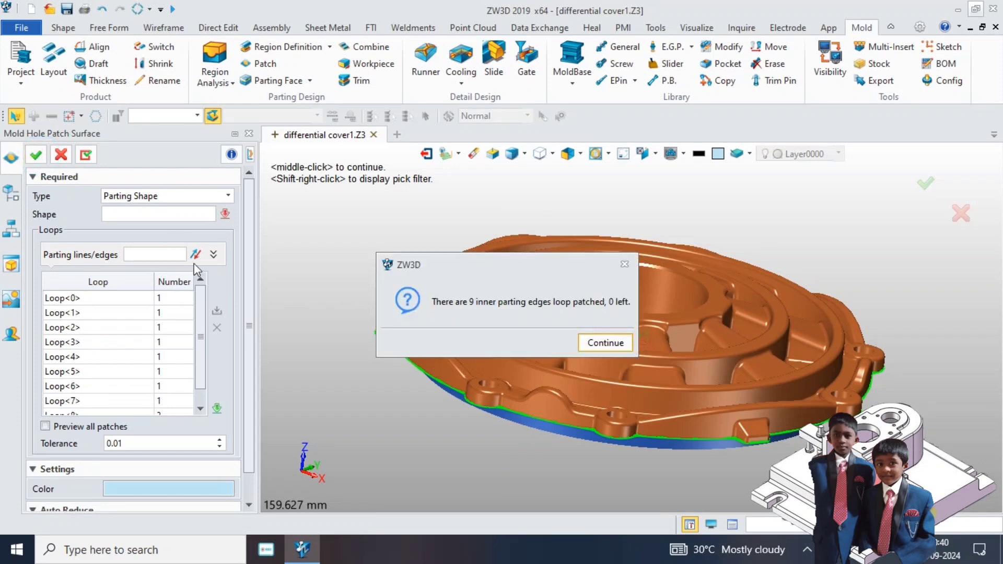
{"action": "left_click", "coordinate": [601, 343]}
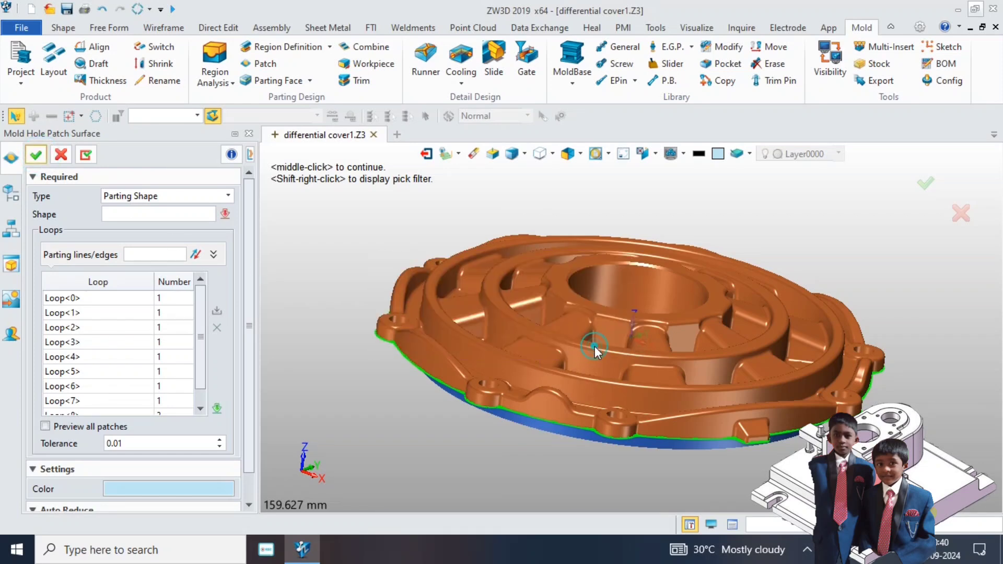
{"action": "middle_click", "coordinate": [595, 347]}
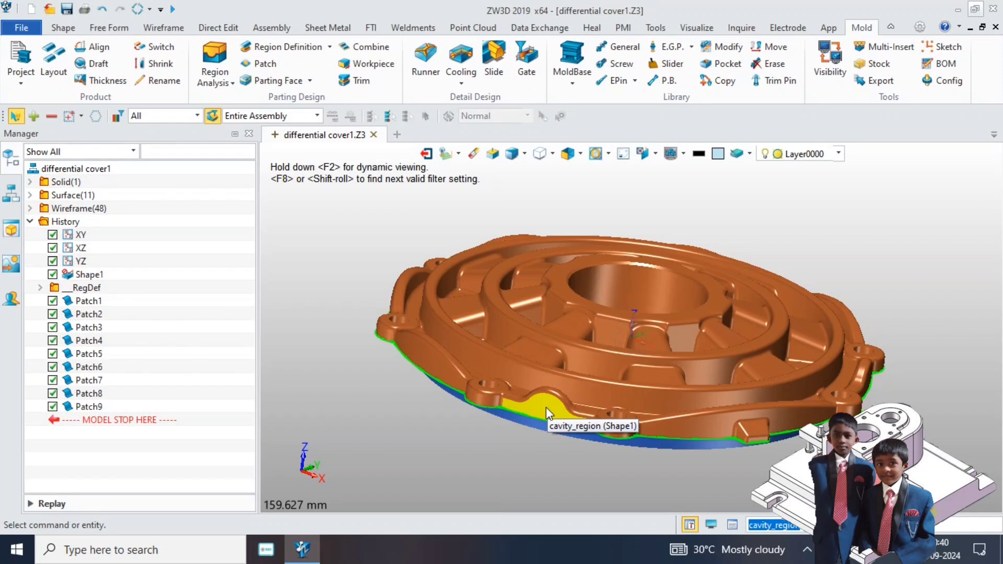
- Create a flat bounded parting face extending 100 mm from the part's outer parting lines, with 0.01 tolerance
{"action": "middle_click_drag", "start_coordinate": [394, 273], "coordinate": [438, 207]}
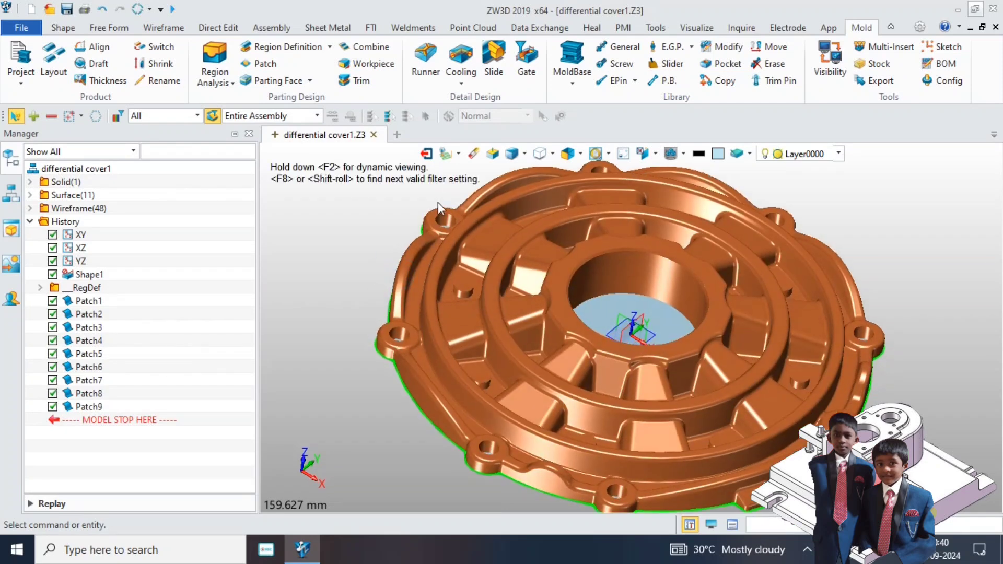
{"action": "left_click", "coordinate": [273, 83]}
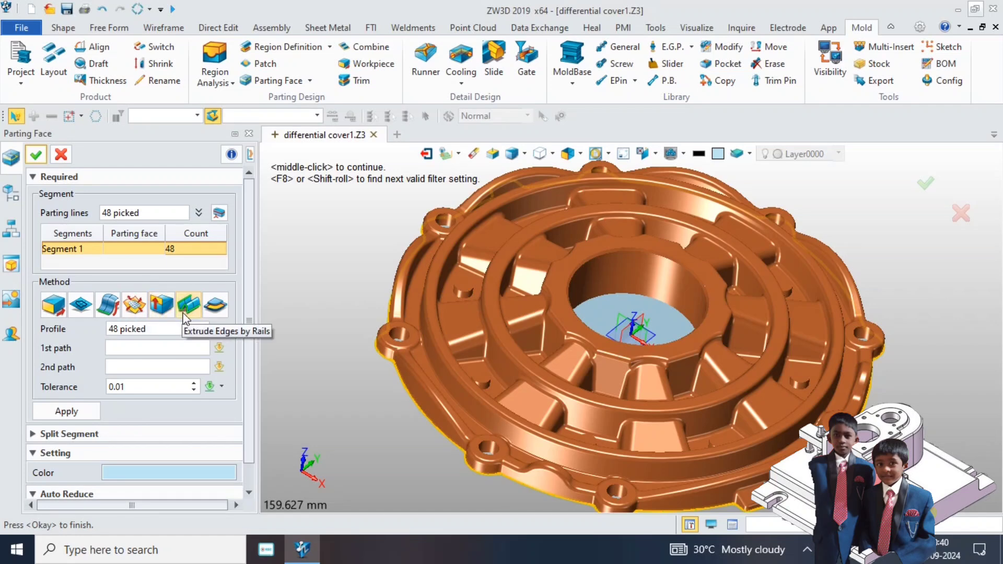
{"action": "left_click", "coordinate": [79, 308]}
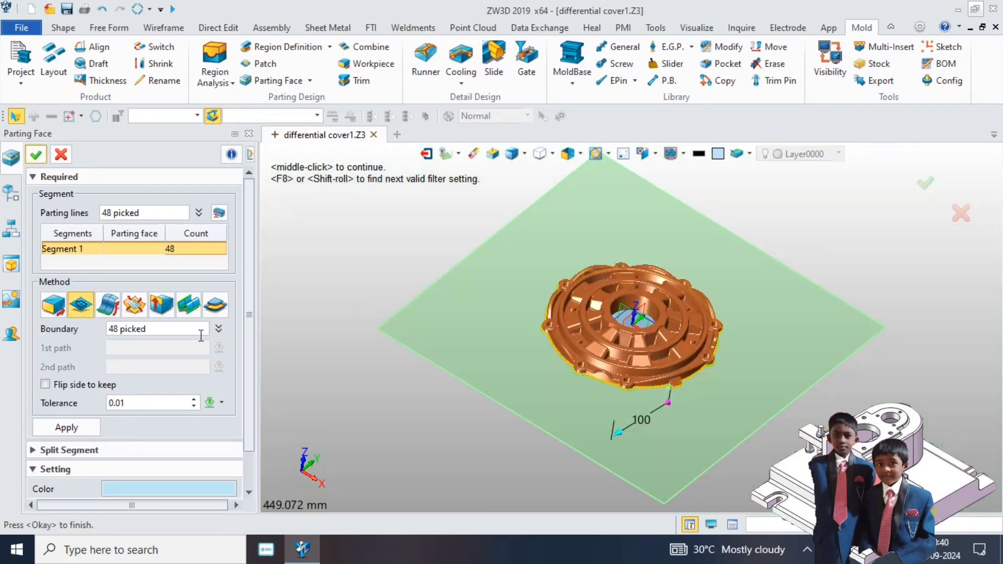
{"action": "left_click", "coordinate": [196, 329]}
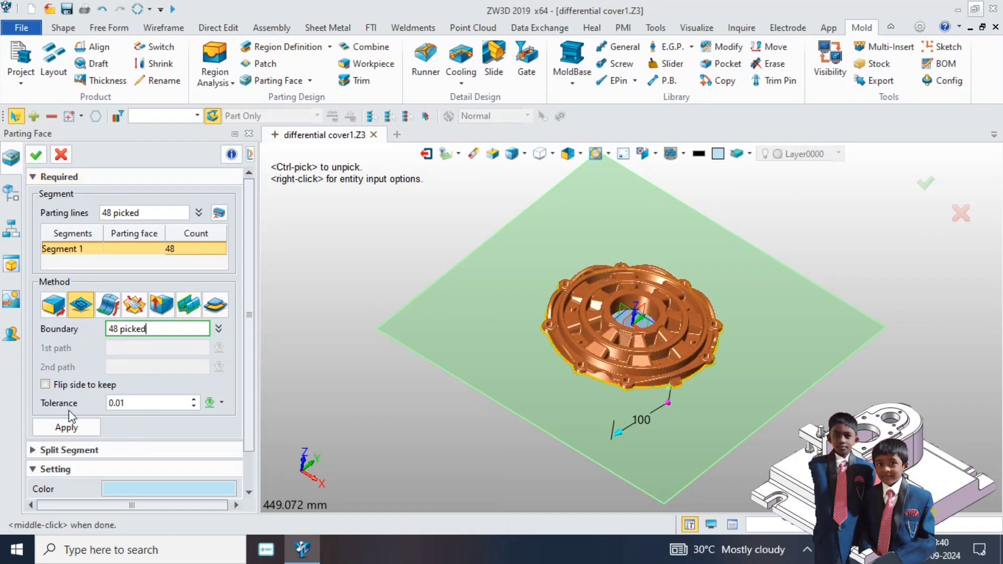
{"action": "left_click", "coordinate": [66, 427]}
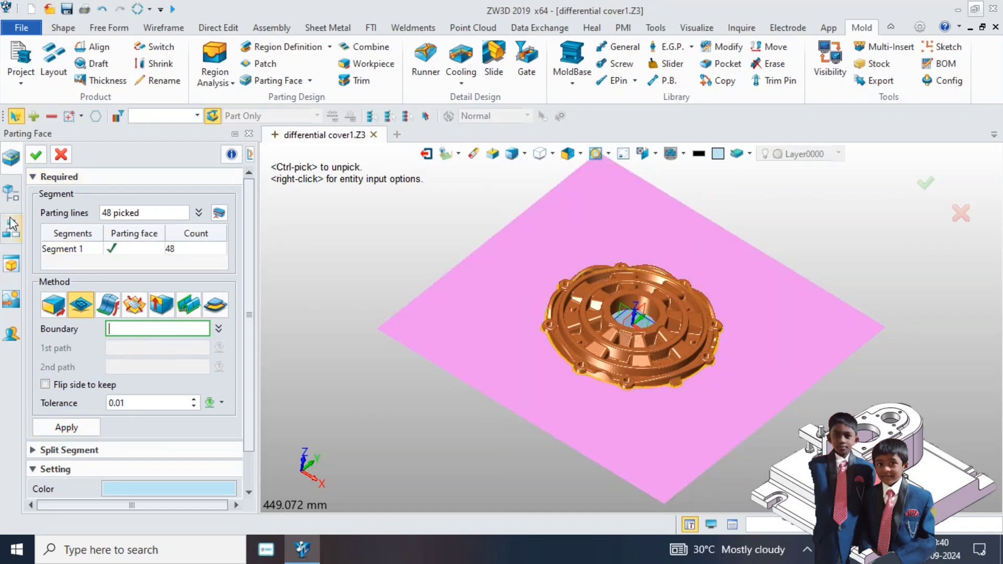
{"action": "left_click", "coordinate": [37, 154]}
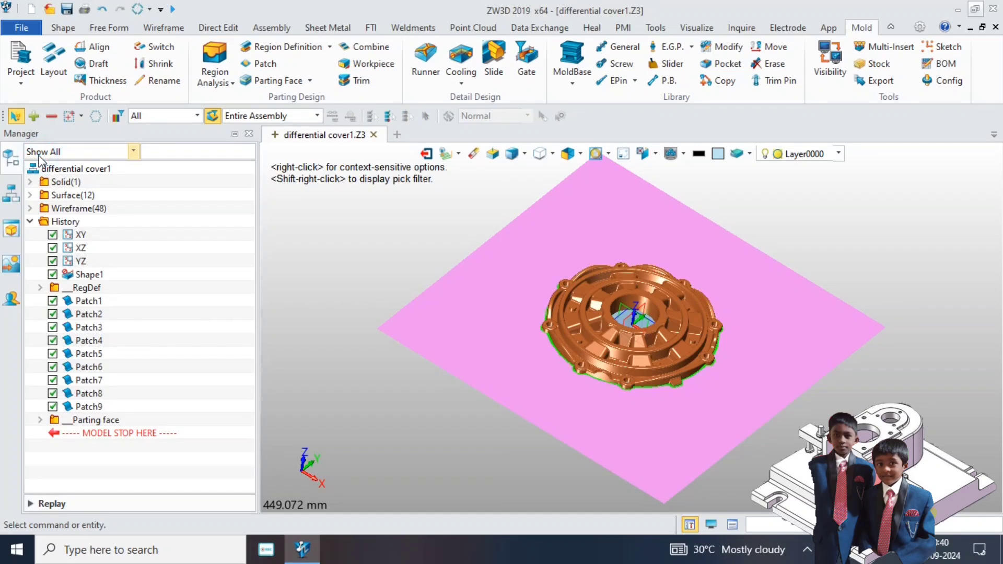
- Create a 340 × 340 × 80 mm block workpiece around the part and trim it into cavity and core
{"action": "left_click", "coordinate": [371, 65]}
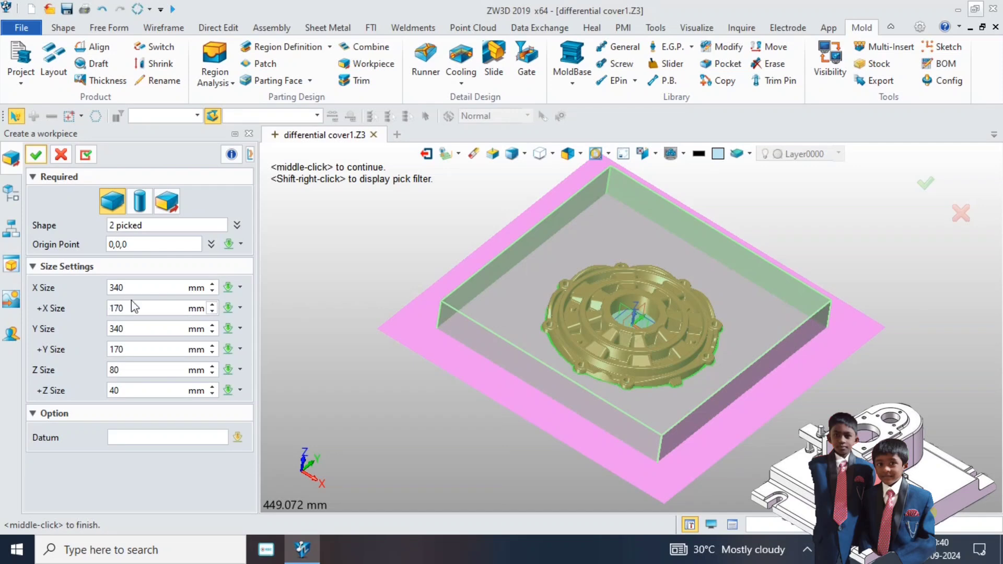
{"action": "left_click", "coordinate": [36, 156]}
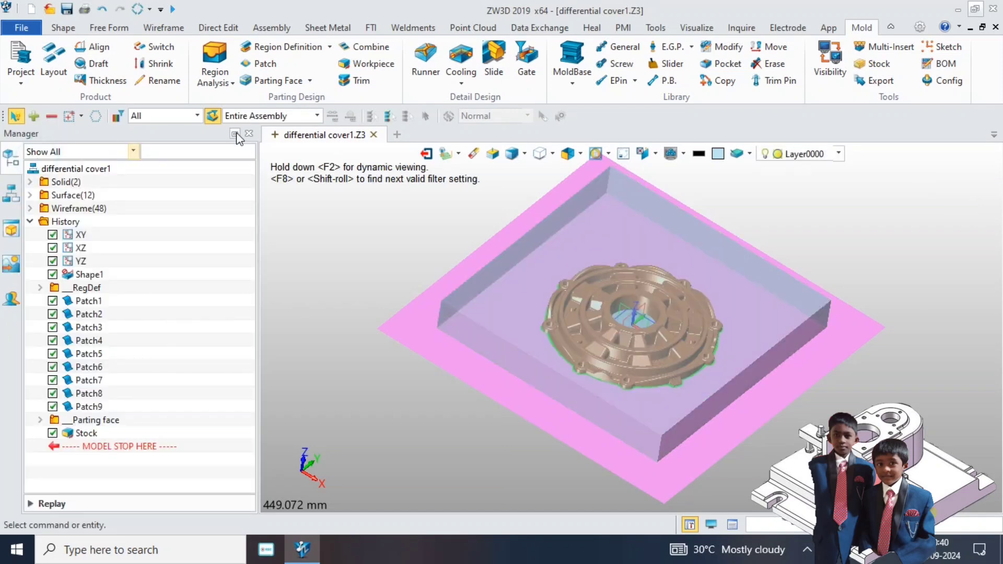
{"action": "left_click", "coordinate": [360, 83]}
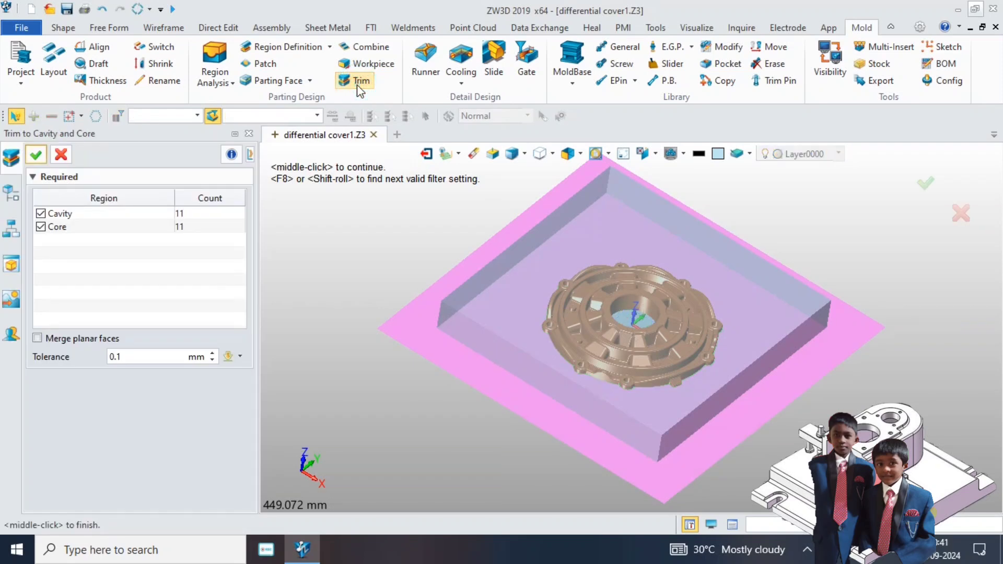
{"action": "left_click", "coordinate": [41, 157]}
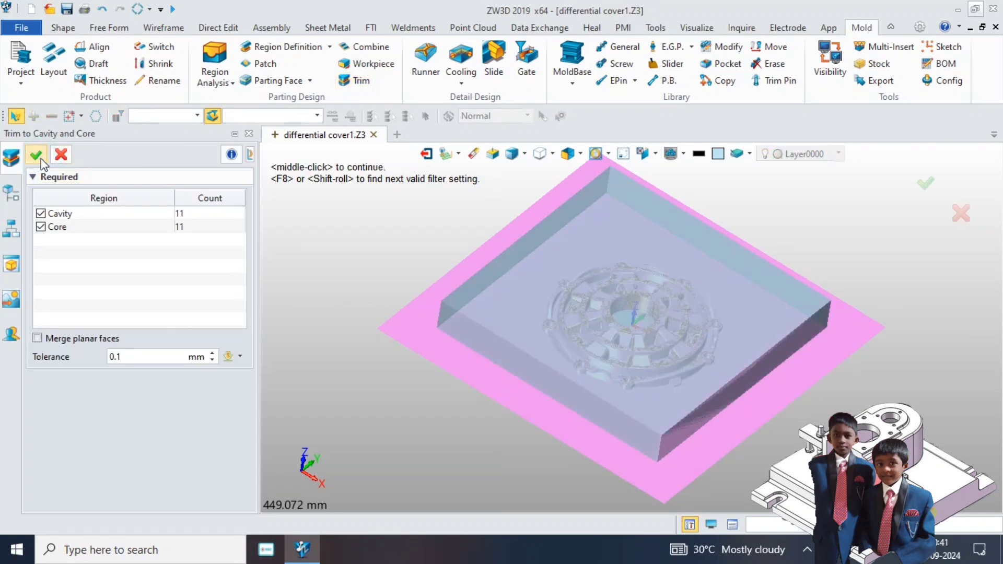
{"action": "left_click", "coordinate": [41, 158]}
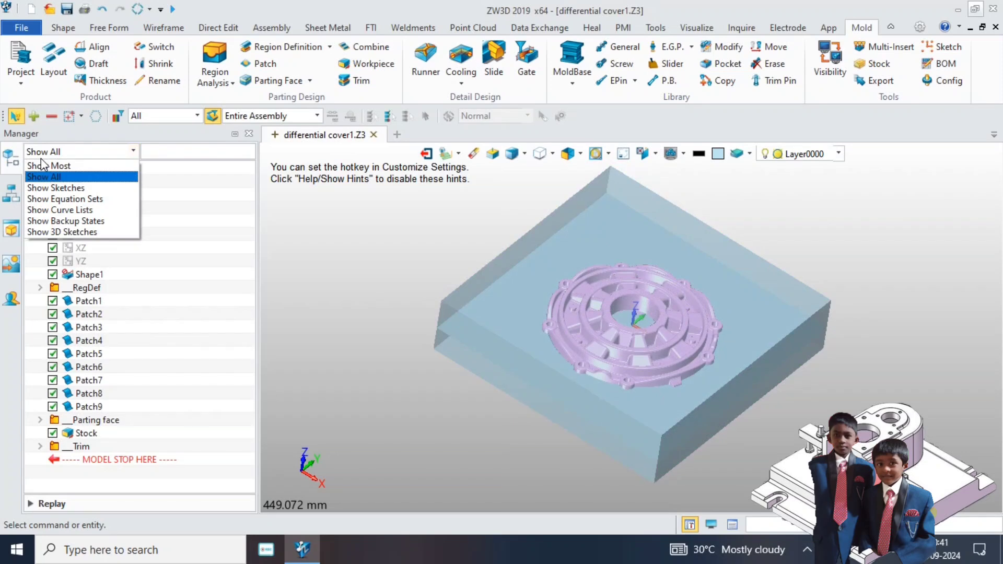
{"action": "left_click", "coordinate": [350, 354]}
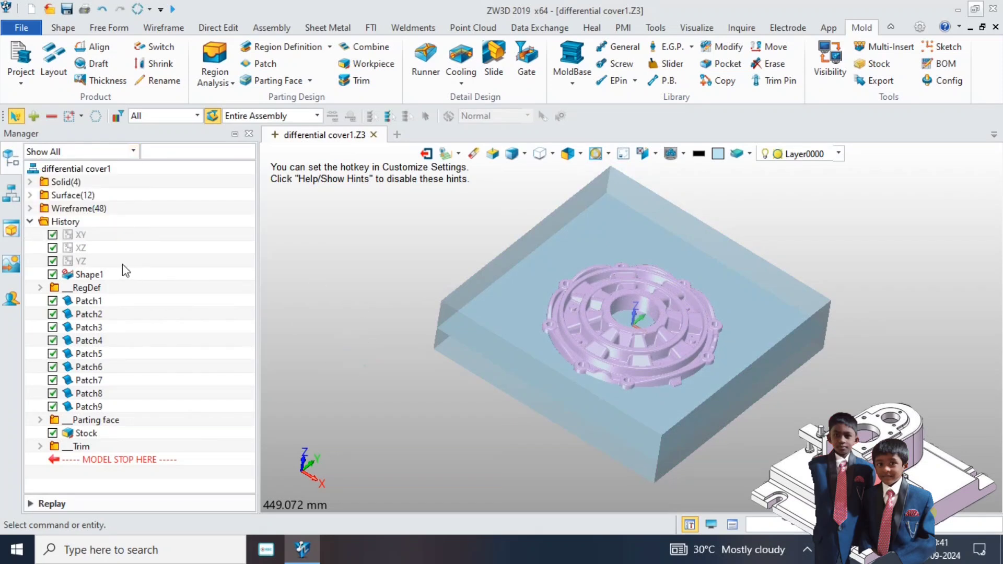
{"action": "left_click", "coordinate": [426, 153]}
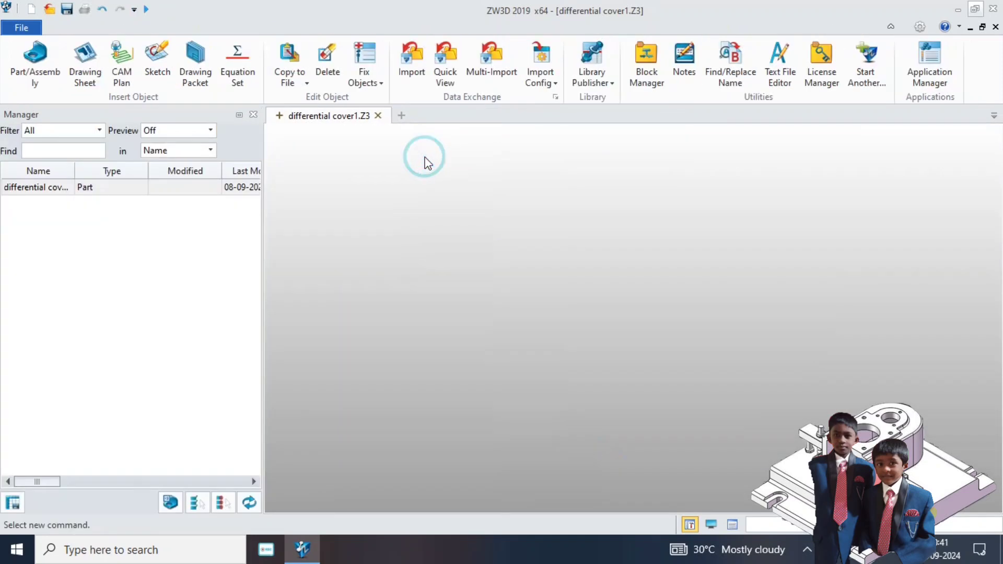
{"action": "double_click", "coordinate": [74, 193]}
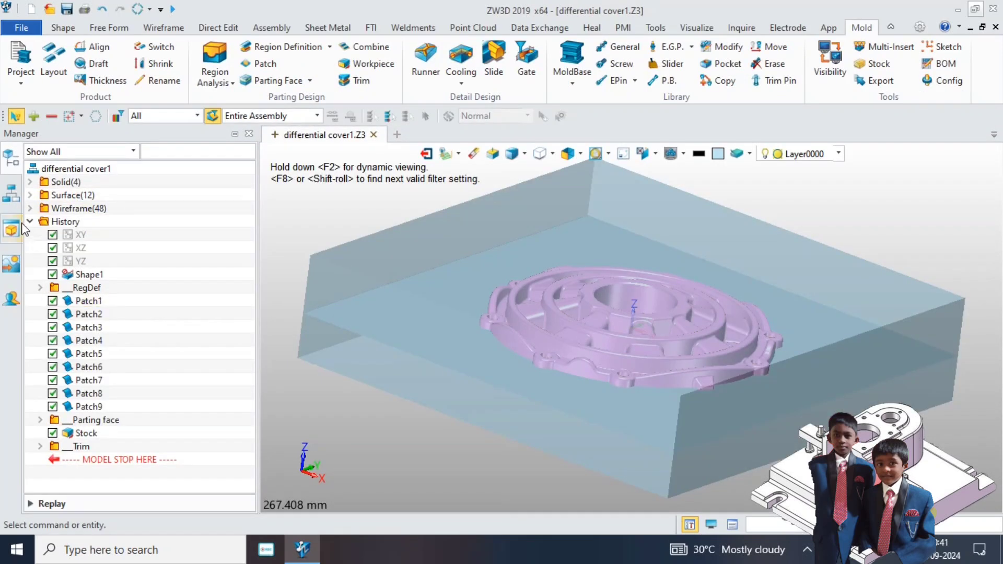
{"action": "left_click", "coordinate": [11, 193]}
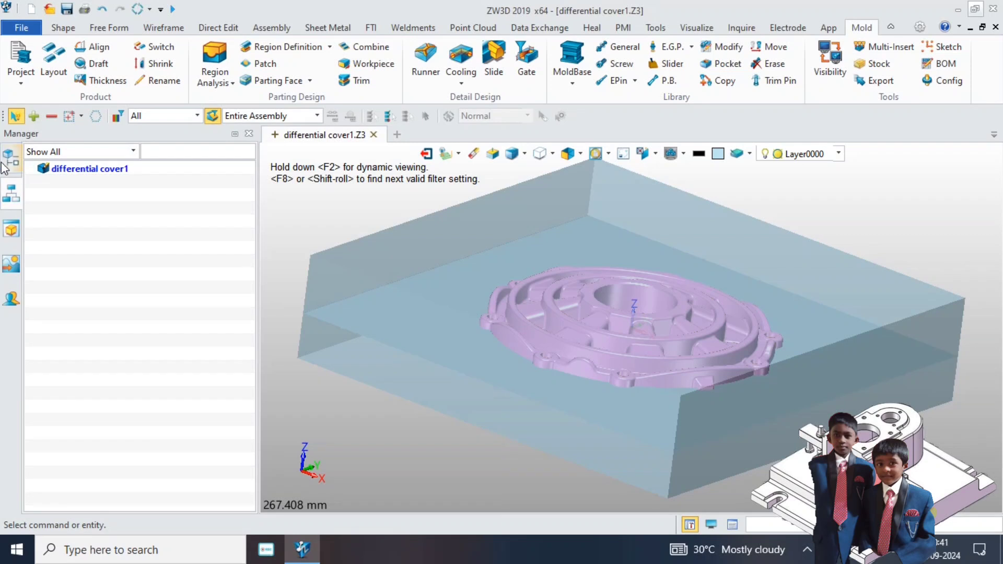
{"action": "left_click", "coordinate": [10, 160]}
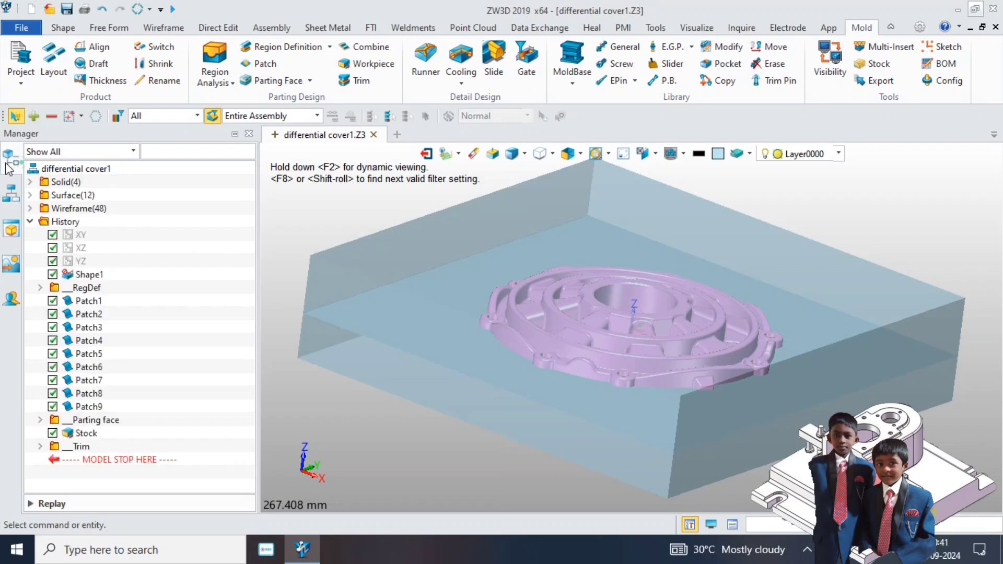
- Collapse the model history tree and set the selection filter to Shape
{"action": "left_click", "coordinate": [31, 222]}
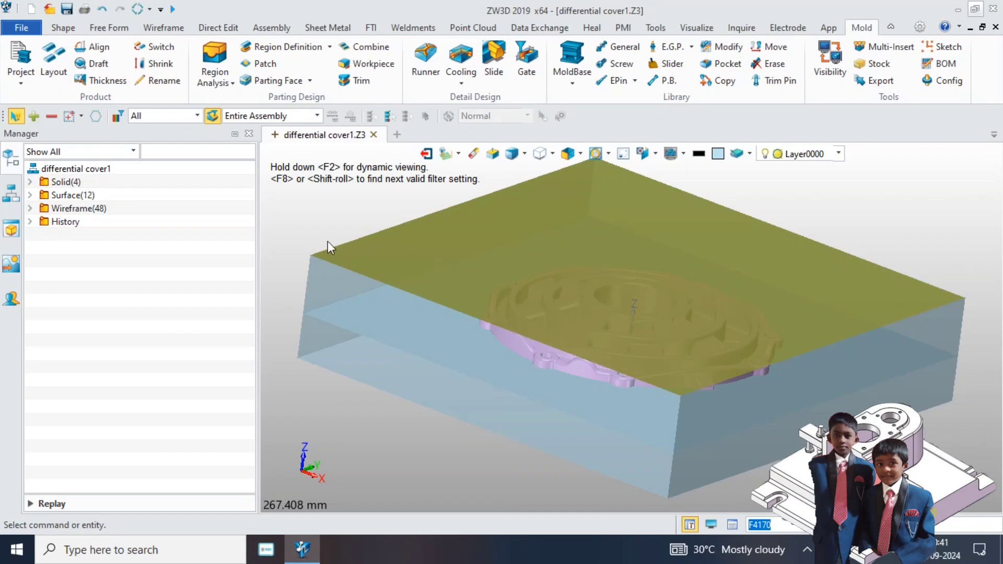
{"action": "left_click", "coordinate": [196, 118]}
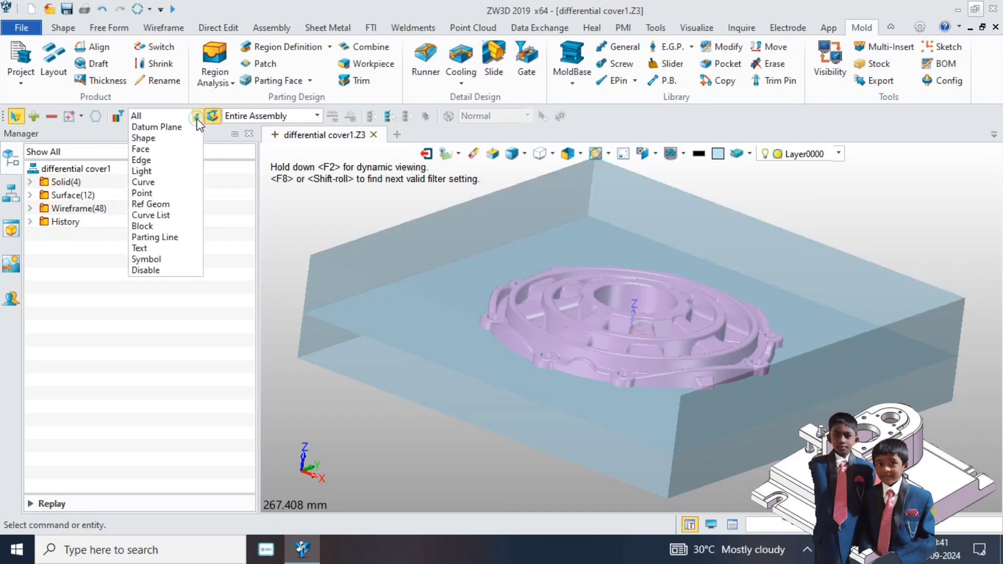
{"action": "left_click", "coordinate": [177, 142]}
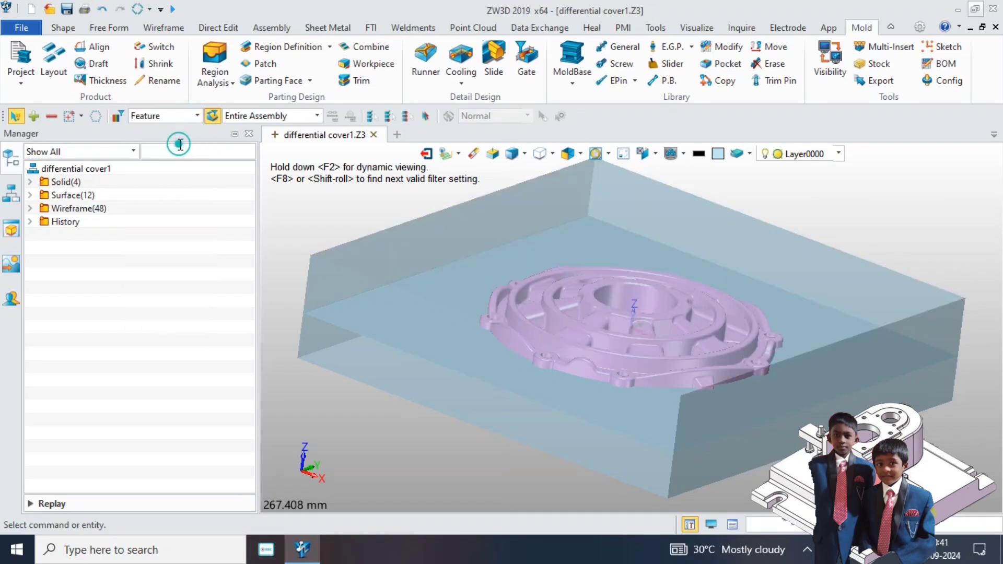
{"action": "left_click", "coordinate": [175, 127]}
{"action": "left_click", "coordinate": [176, 117]}
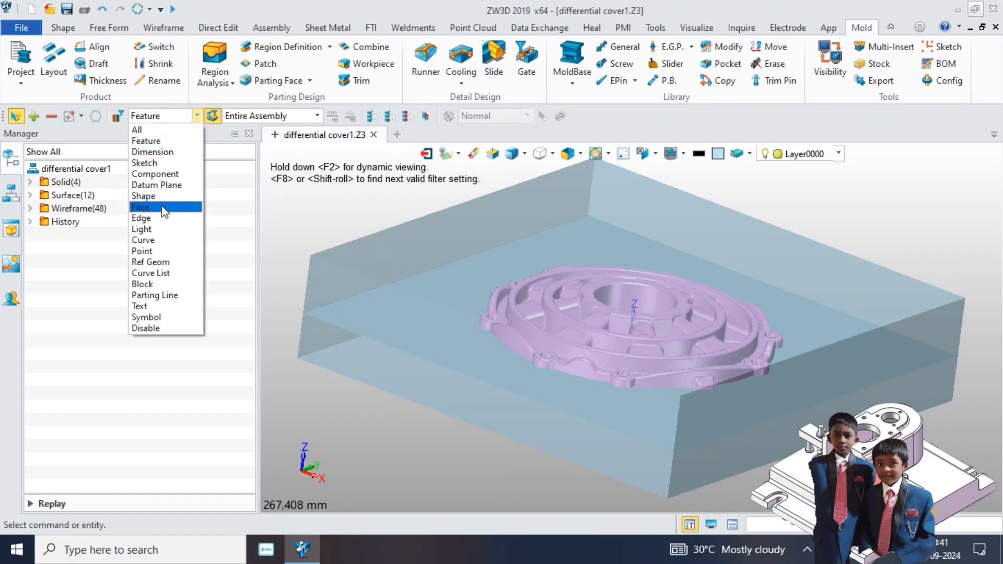
{"action": "left_click", "coordinate": [168, 202]}
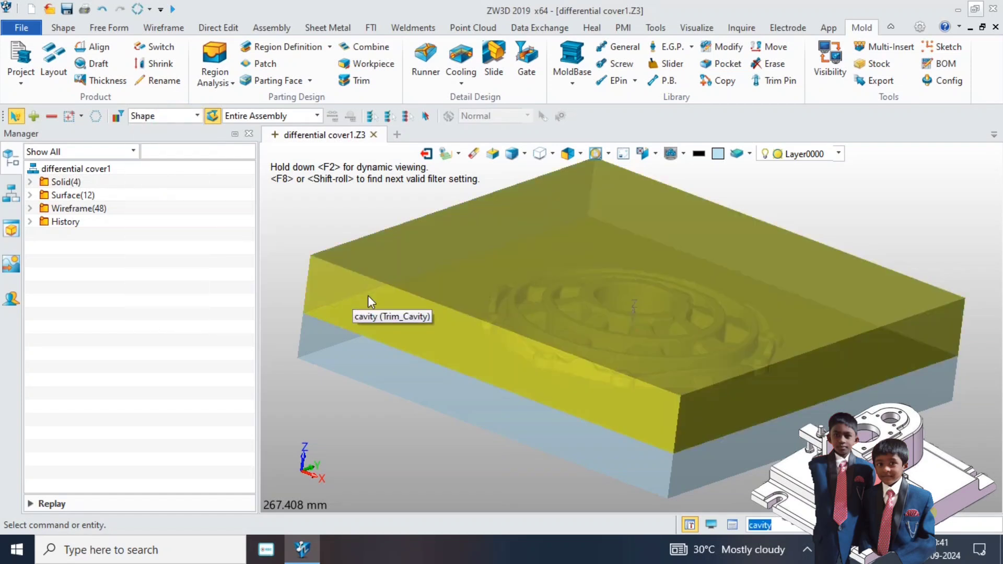
- Hide the cavity block to expose the core insert, and exit the part to the file's root object list
{"action": "left_click", "coordinate": [413, 291]}
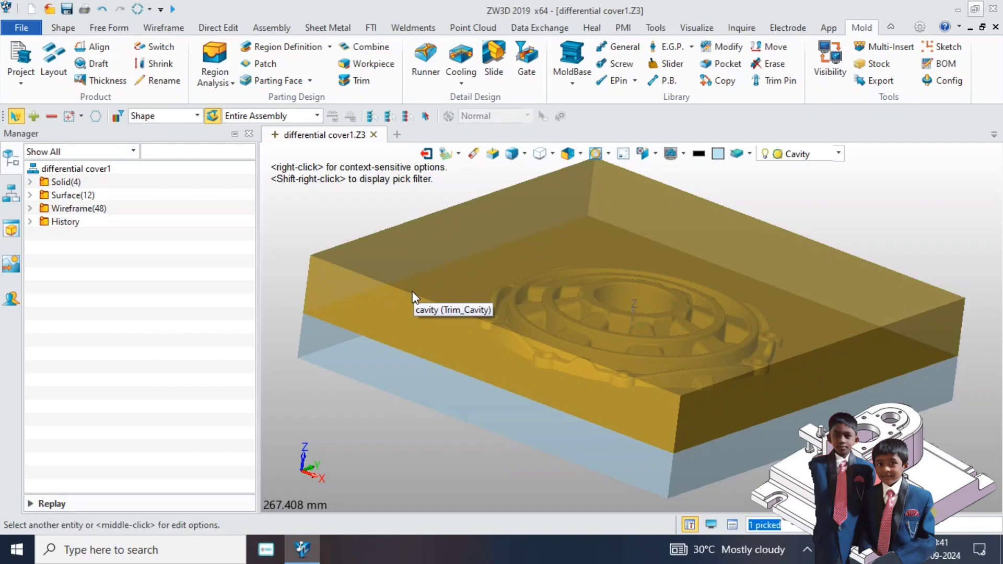
{"action": "right_click", "coordinate": [413, 292]}
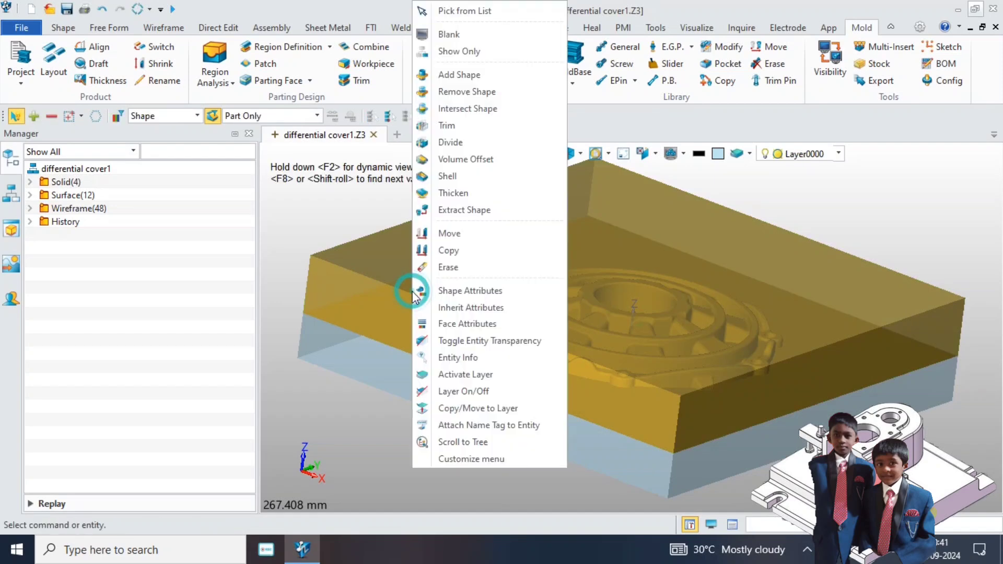
{"action": "left_click", "coordinate": [478, 38]}
{"action": "right_click_drag", "start_coordinate": [624, 269], "coordinate": [596, 291]}
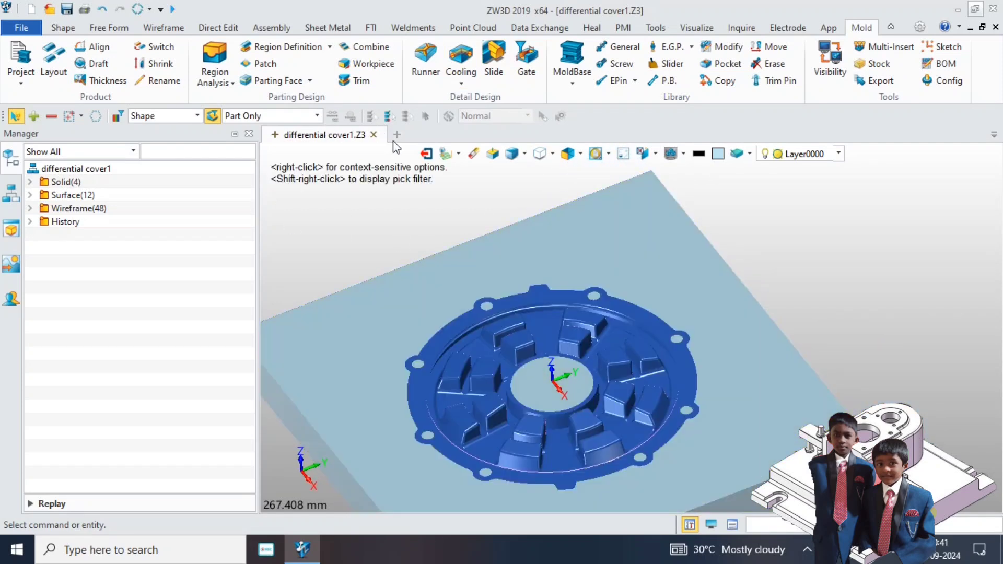
{"action": "left_click", "coordinate": [427, 154]}
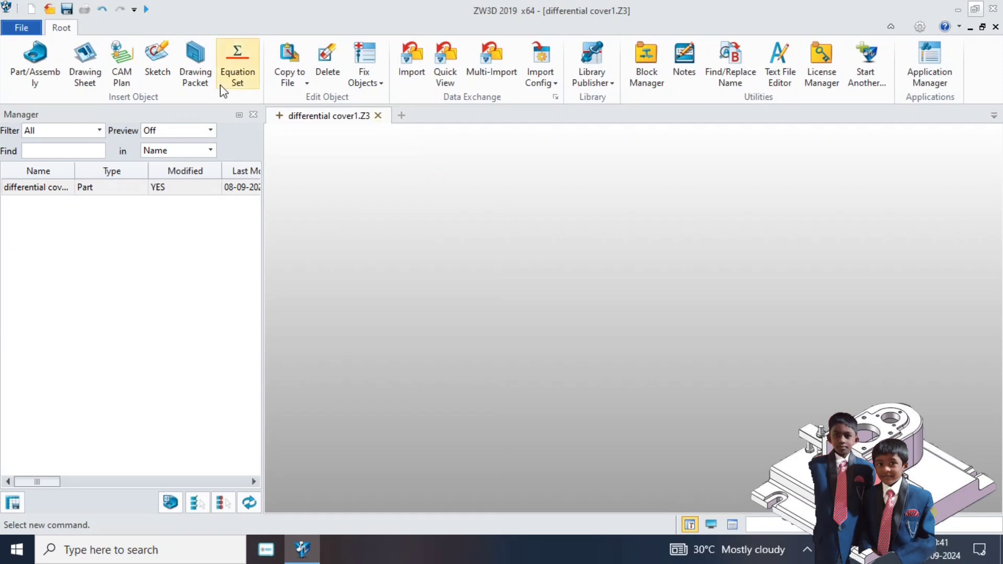